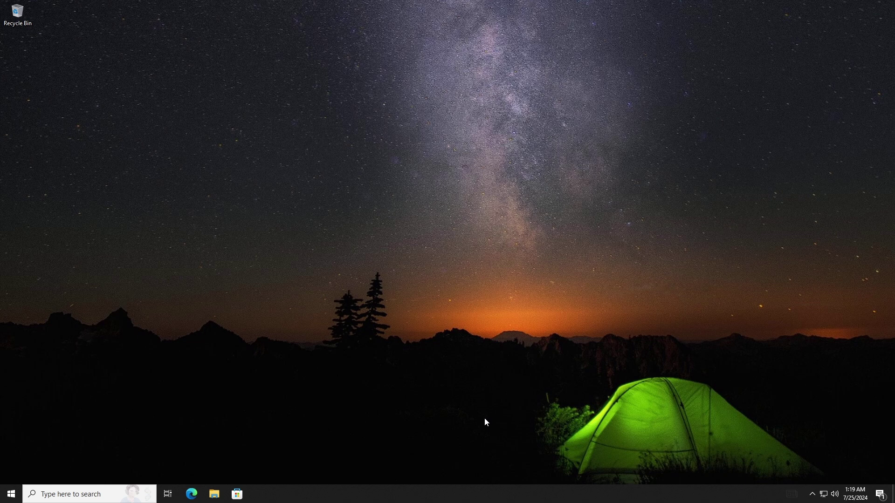
Start a search for the Windows Security app from the Start button.
click(11, 493)
text(Windows Security)
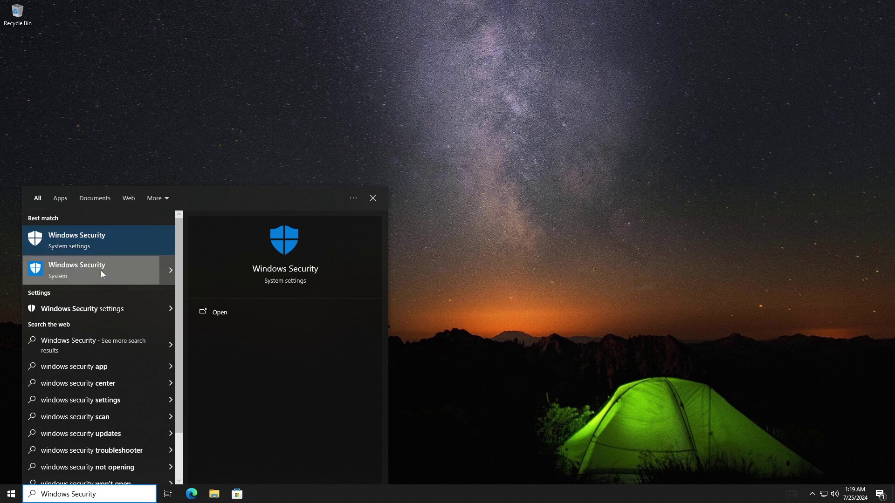
Launch Windows Security and go to Device security's Core isolation details page.
click(104, 245)
click(248, 115)
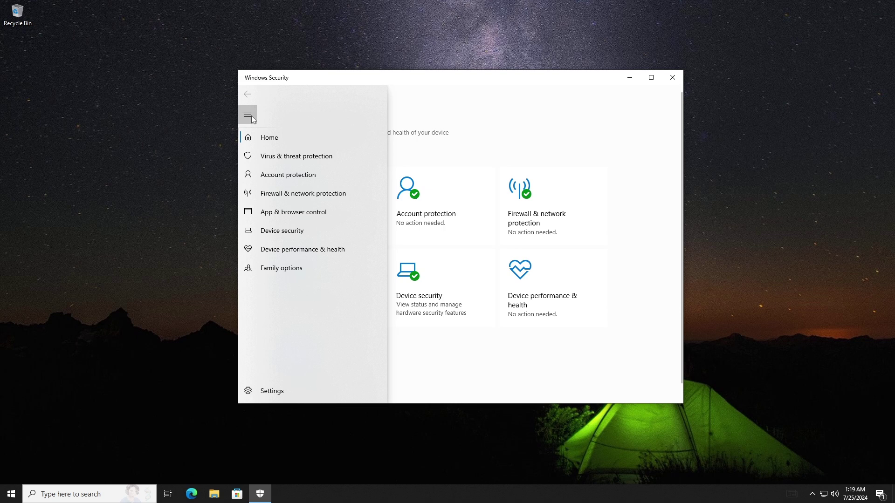
click(285, 238)
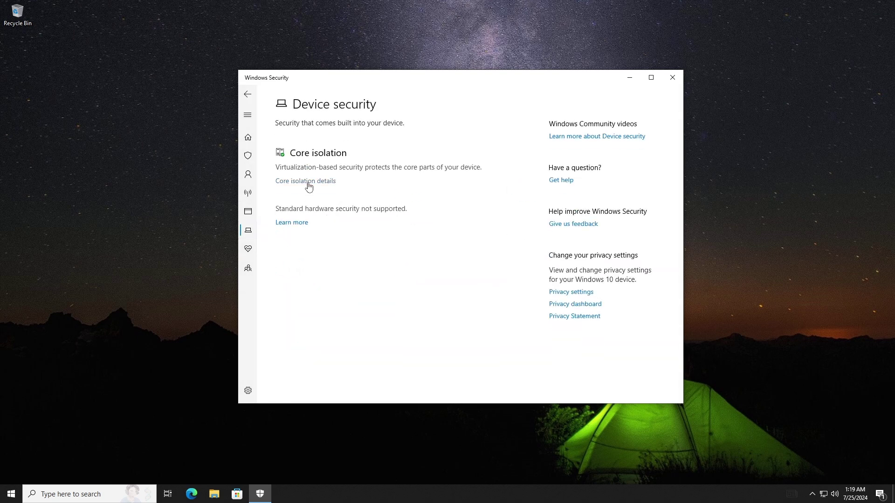
click(308, 186)
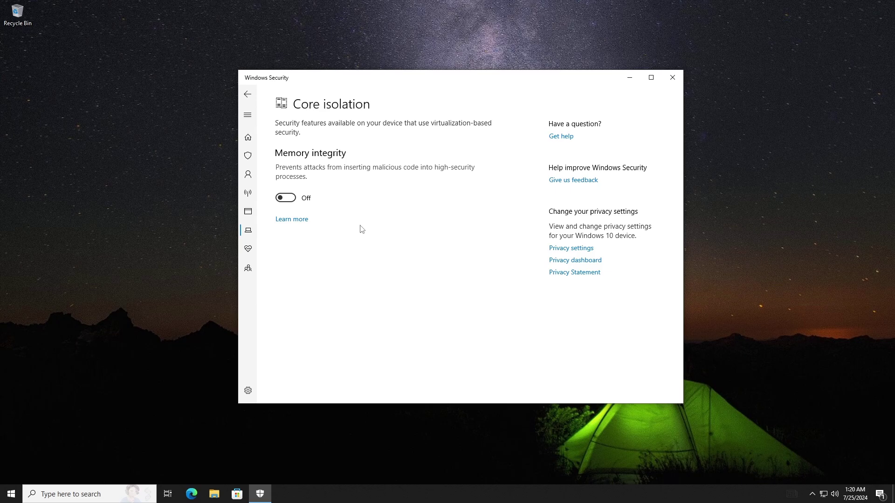
Close the Windows Security window, leaving an empty desktop.
click(672, 78)
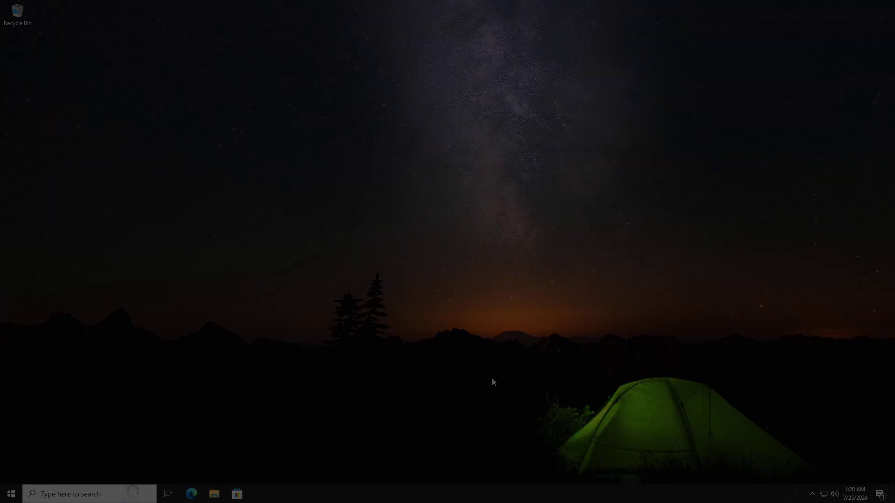